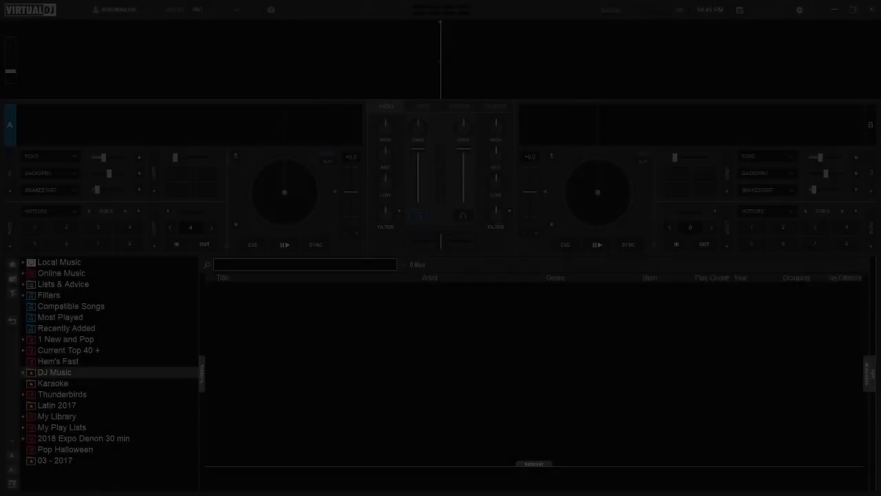
# Look through the options and tweaks settings, then deck 2's colour effects and tempo options.
pyautogui.click(800, 10)
pyautogui.scroll(-6, 482, 219)
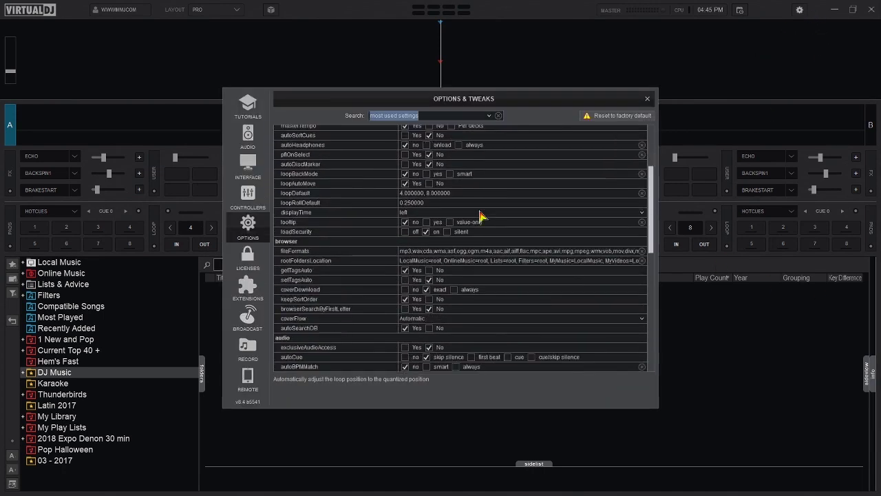
pyautogui.scroll(-10, 482, 219)
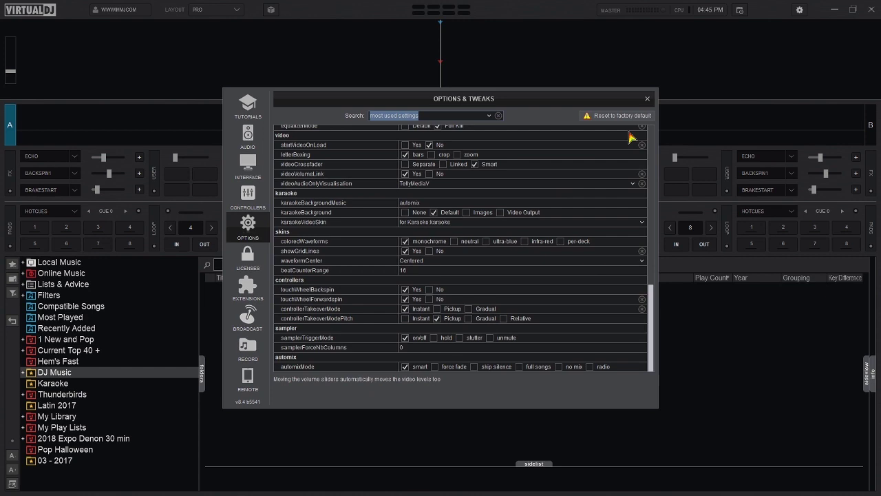
pyautogui.click(647, 99)
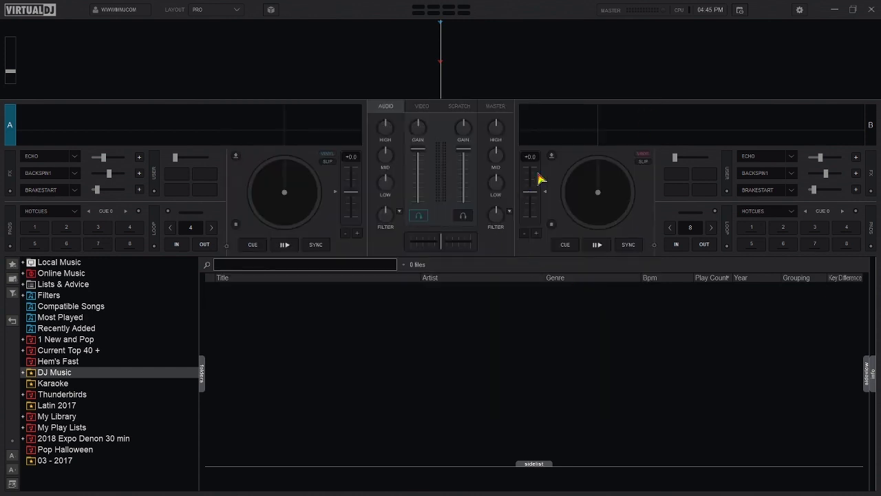
pyautogui.click(511, 212)
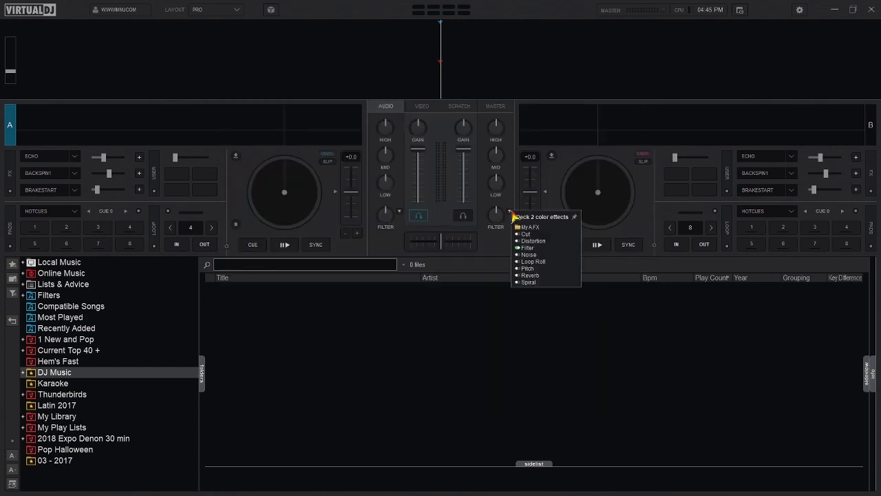
pyautogui.click(655, 248)
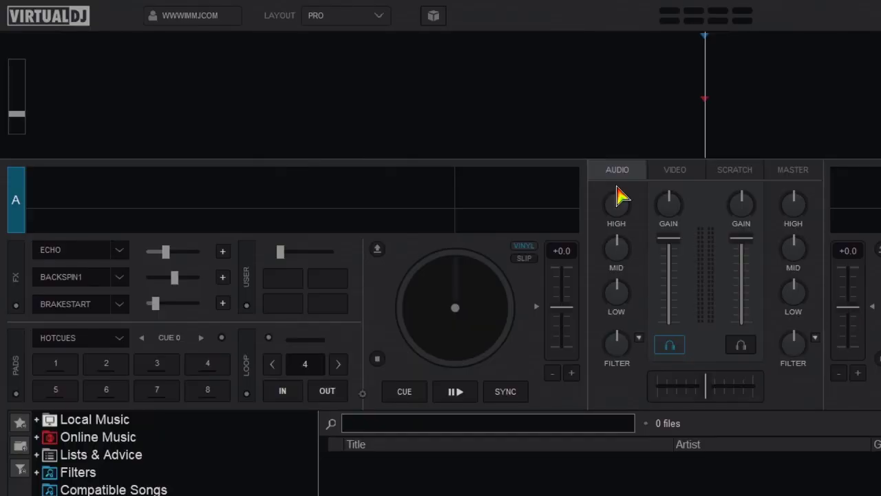
# Show the Layout menu's Color Scheme, Waveform Display, Jogwheel Display and Beat Counter submenus.
pyautogui.click(383, 20)
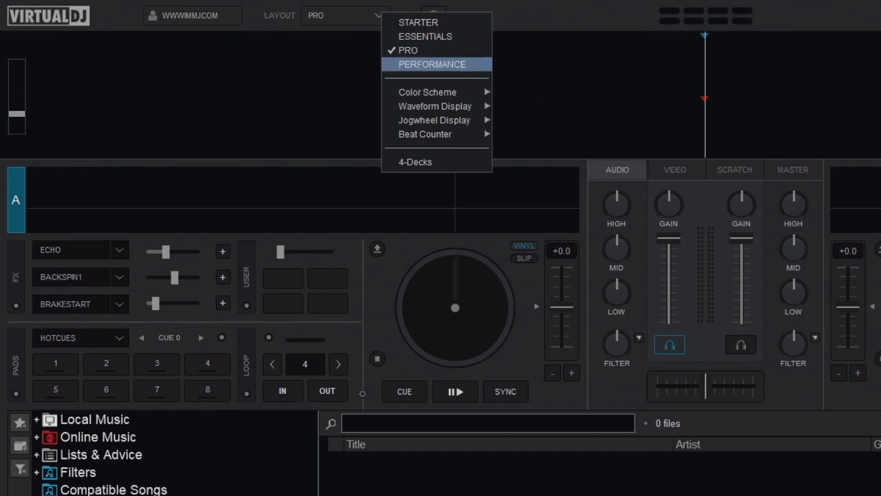
pyautogui.click(386, 17)
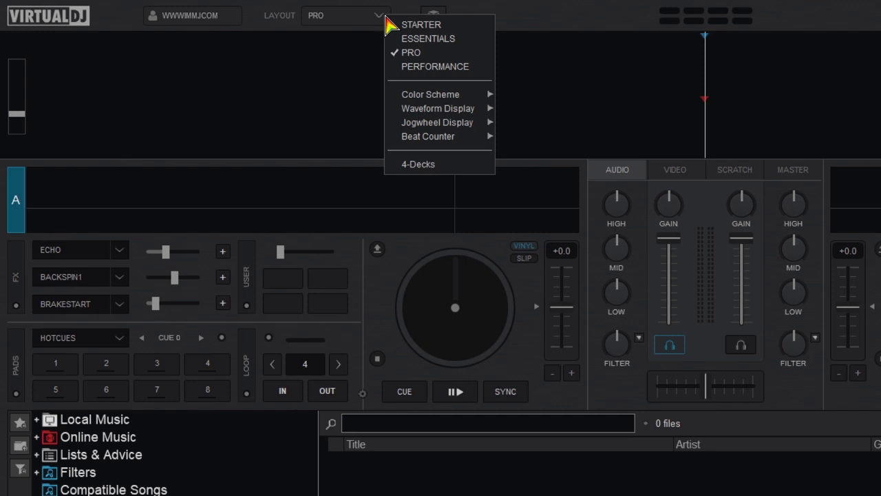
pyautogui.moveTo(469, 99)
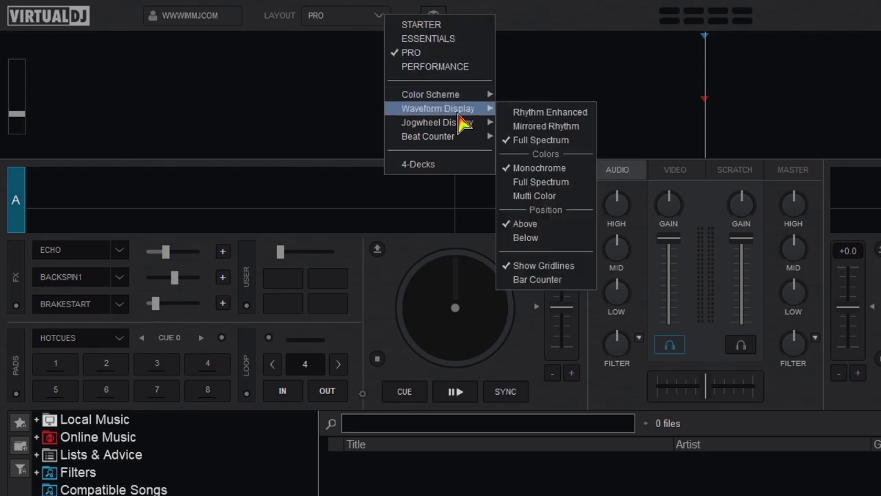
pyautogui.moveTo(457, 128)
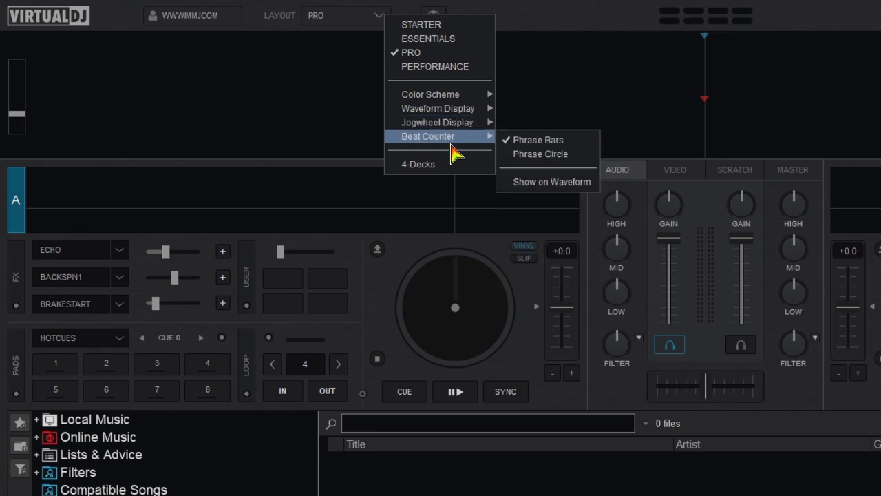
# Close the Layout menu and toggle headphone cueing to the right deck and back left.
pyautogui.click(434, 176)
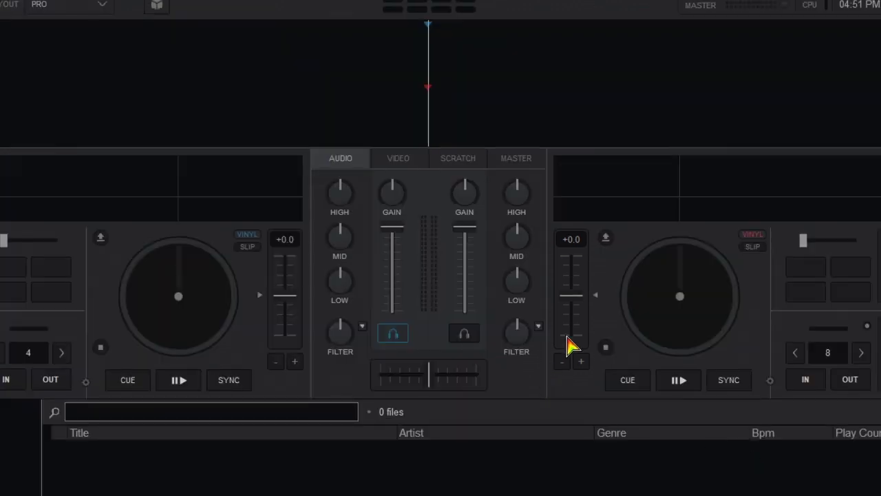
pyautogui.click(391, 334)
pyautogui.click(390, 334)
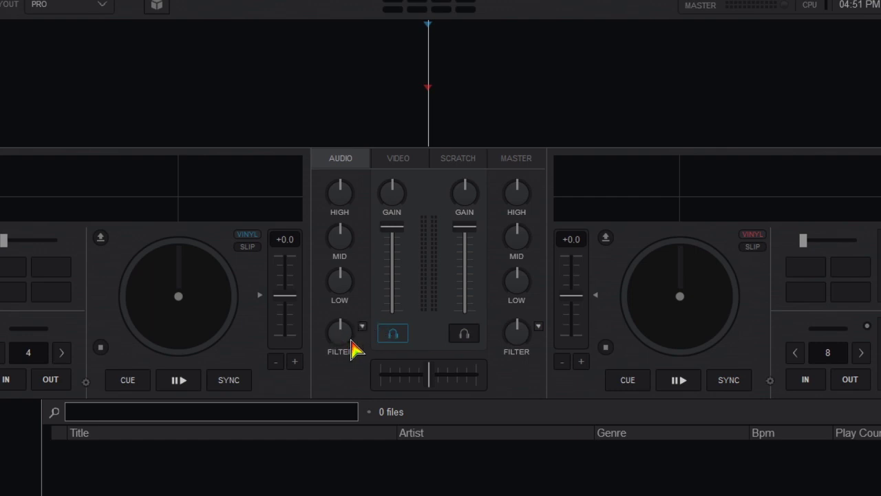
# Browse deck 2's colour effects and the My A FX folder, closing without choosing one.
pyautogui.click(538, 327)
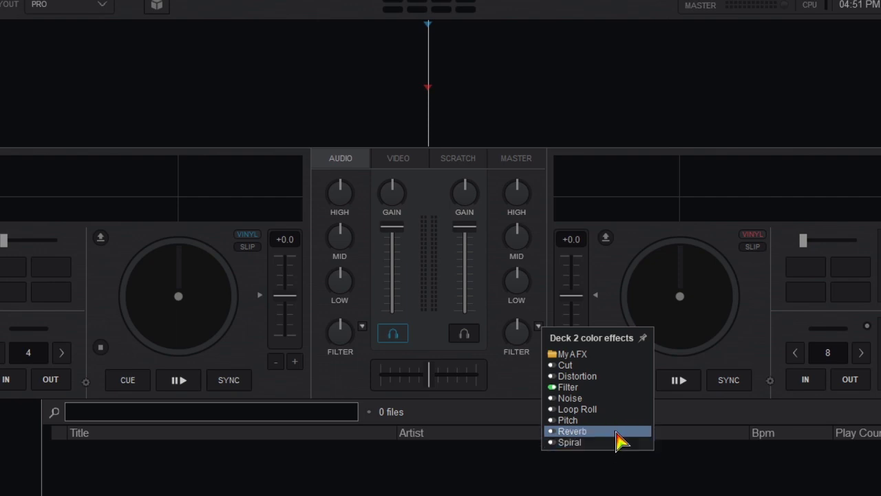
pyautogui.click(589, 354)
pyautogui.click(594, 366)
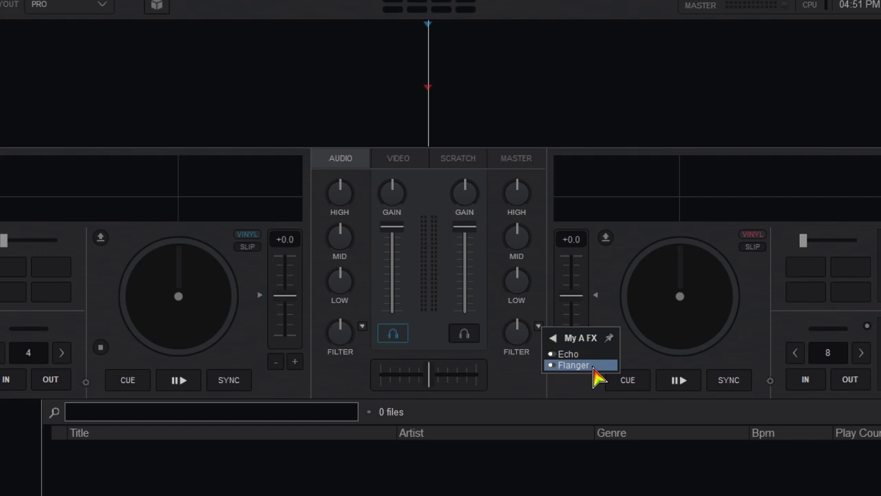
pyautogui.click(555, 338)
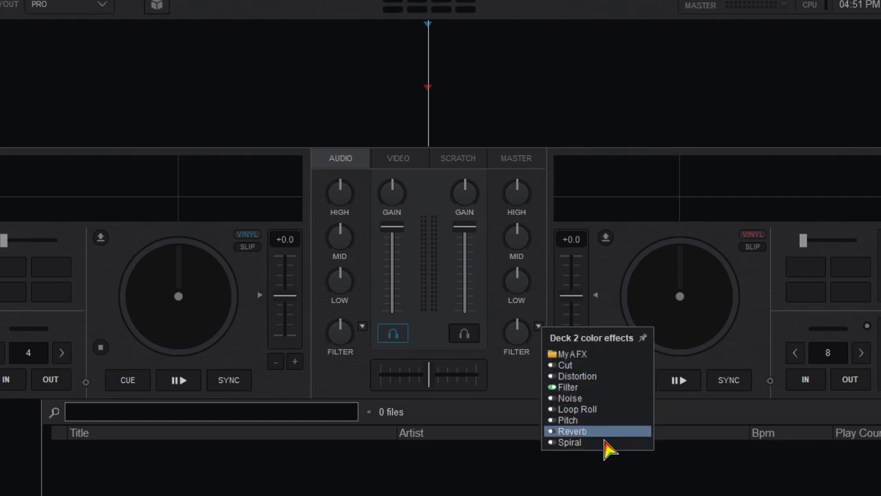
pyautogui.click(533, 374)
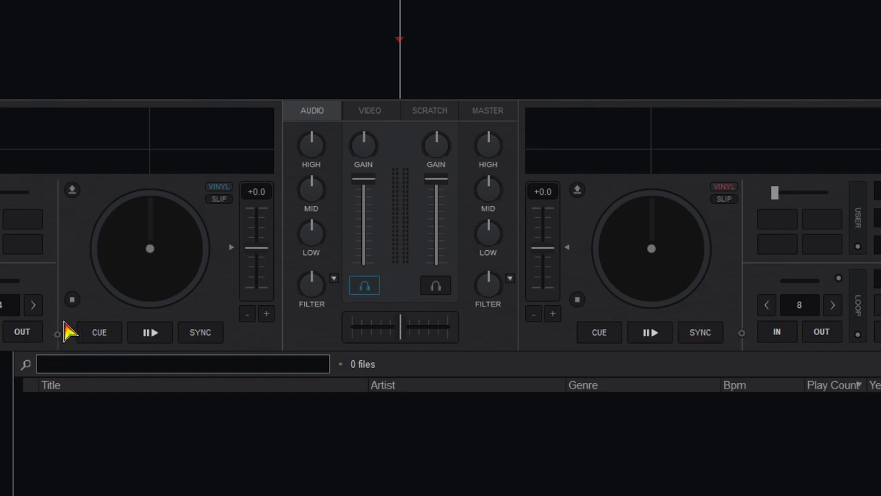
pyautogui.click(712, 334)
pyautogui.click(741, 334)
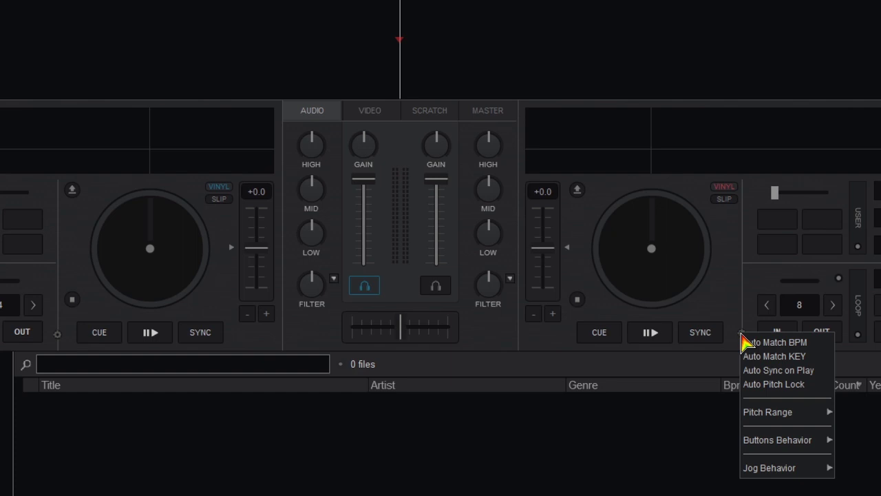
pyautogui.click(756, 347)
pyautogui.click(520, 309)
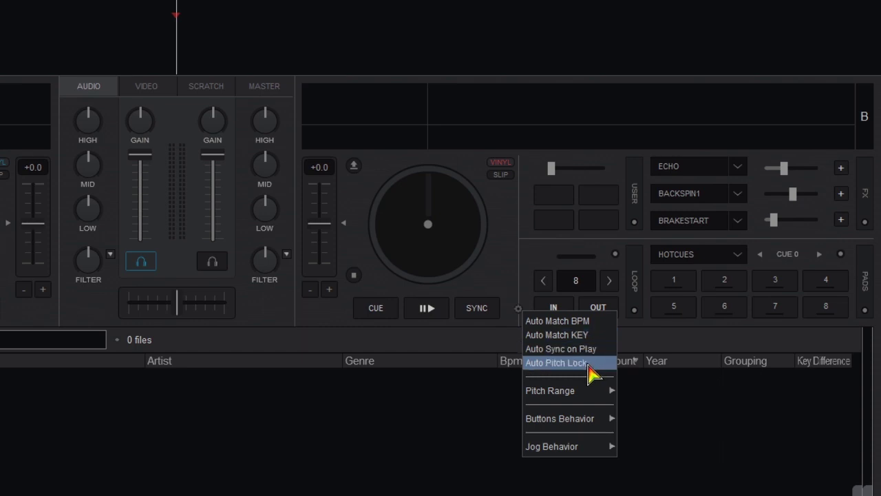
pyautogui.moveTo(584, 393)
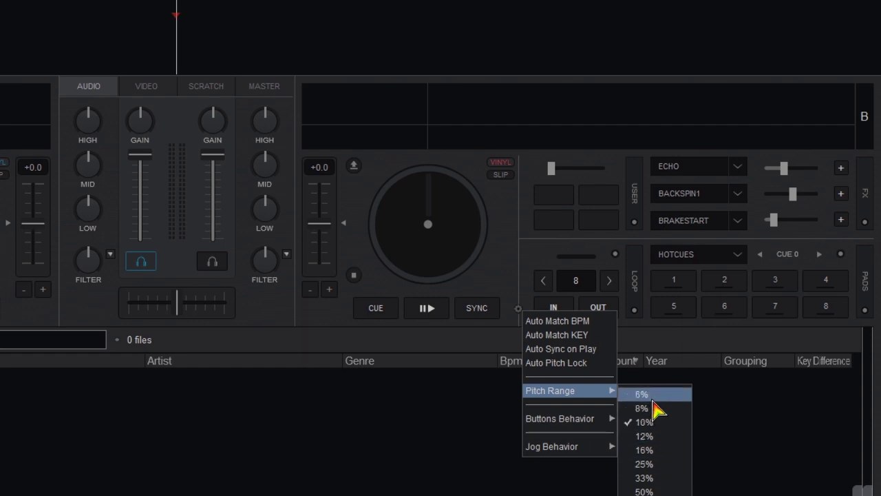
pyautogui.moveTo(579, 417)
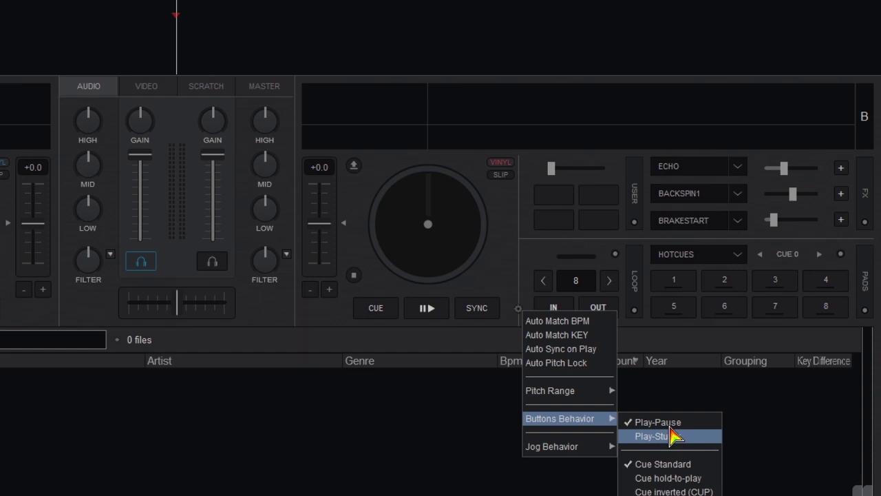
pyautogui.moveTo(590, 449)
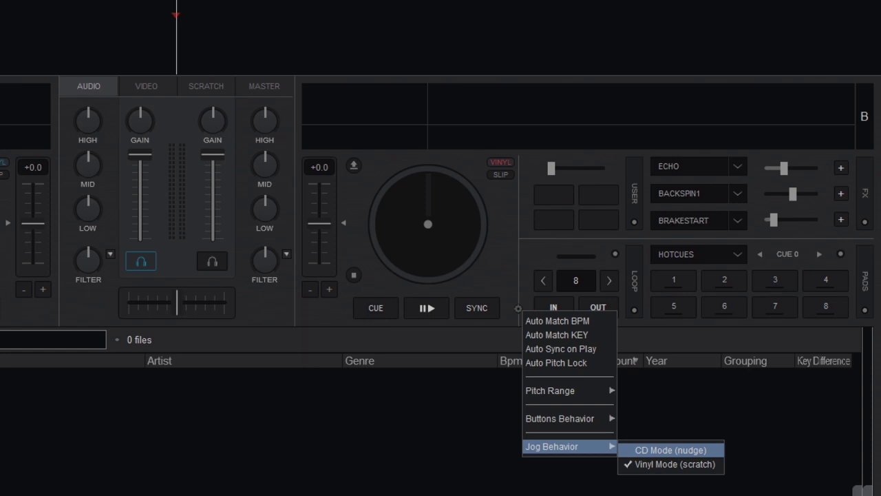
pyautogui.press('Escape')
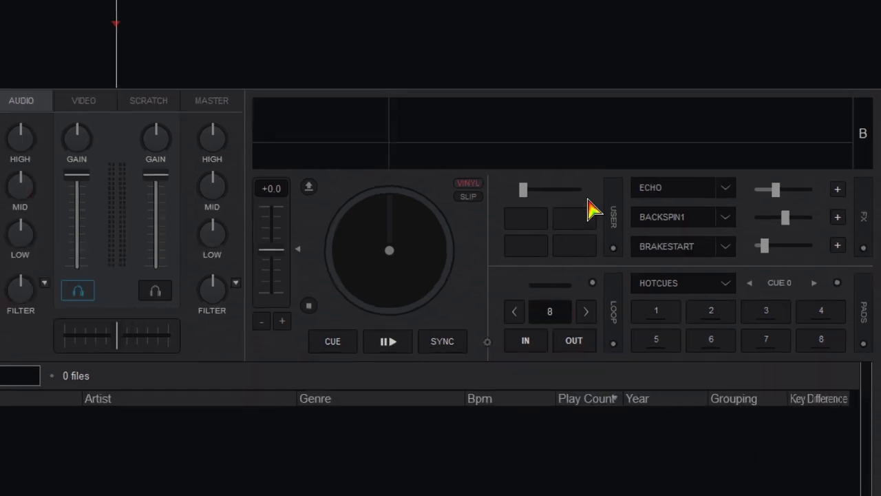
# Swap deck B's custom buttons for TimeCode & Line-In and set effects to FX x3 (full).
pyautogui.click(614, 250)
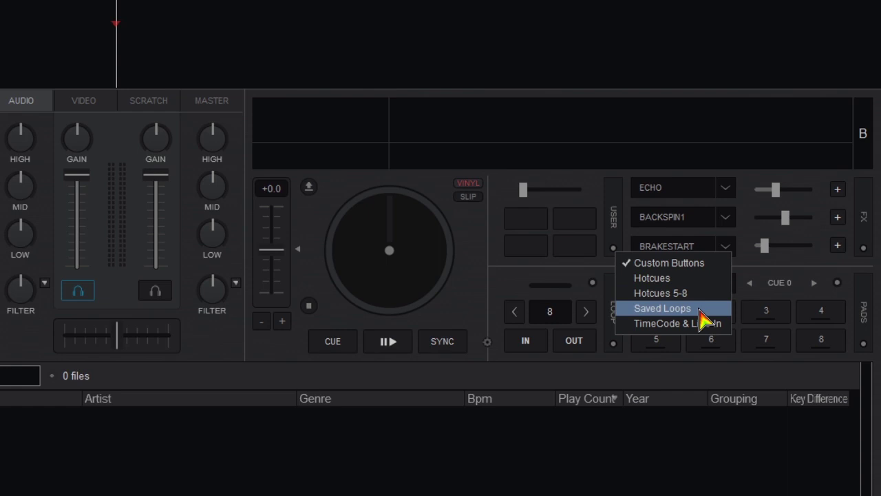
pyautogui.click(707, 324)
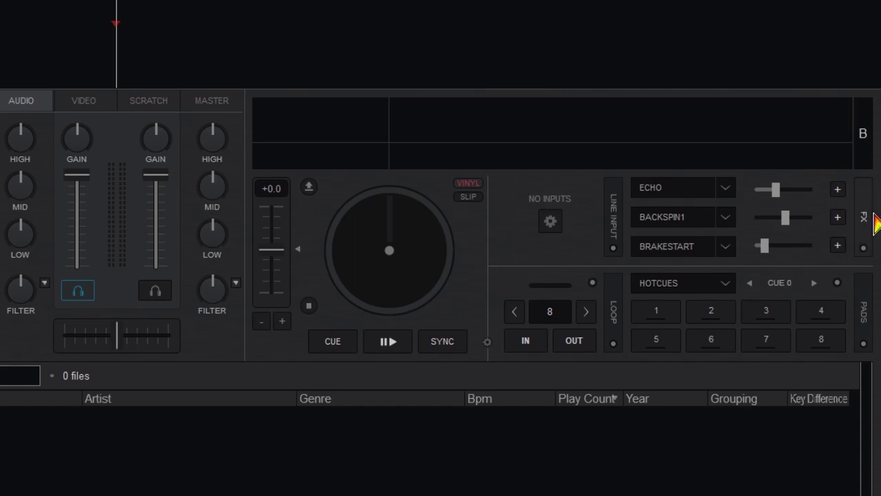
pyautogui.click(865, 250)
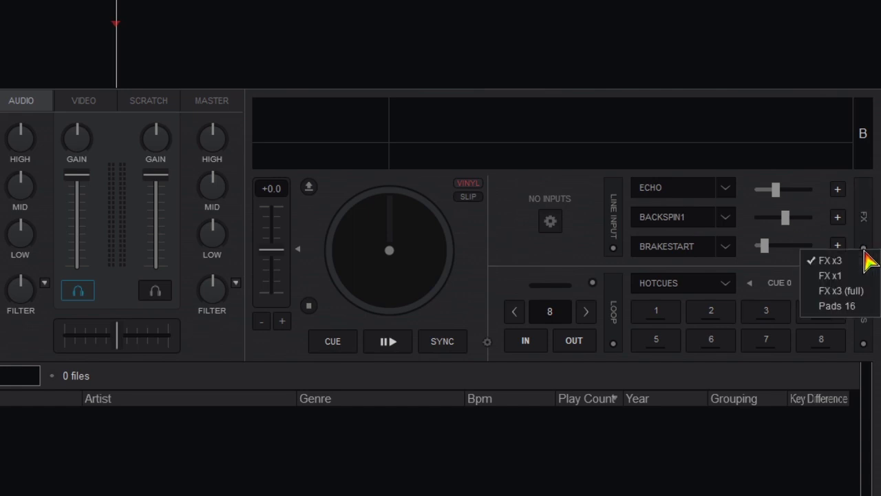
pyautogui.click(862, 292)
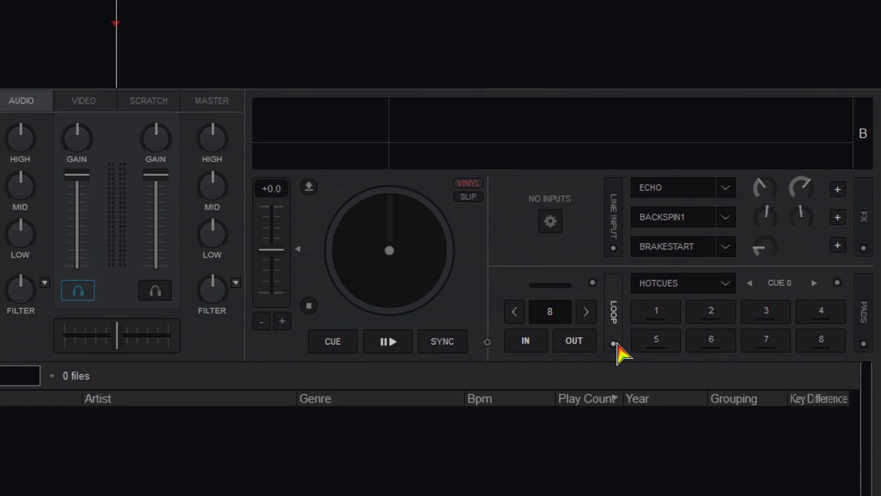
# Look at the LOOP and PADS layout menus and the HOTCUES pad mode list.
pyautogui.click(613, 344)
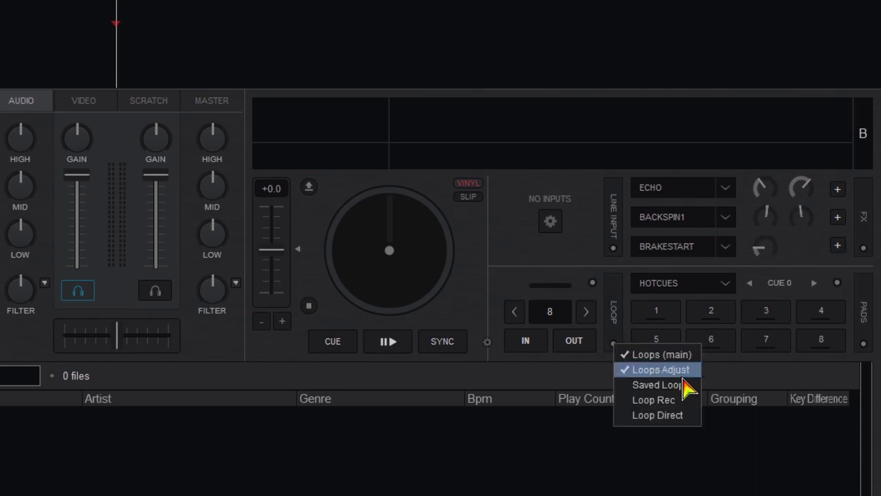
pyautogui.click(863, 343)
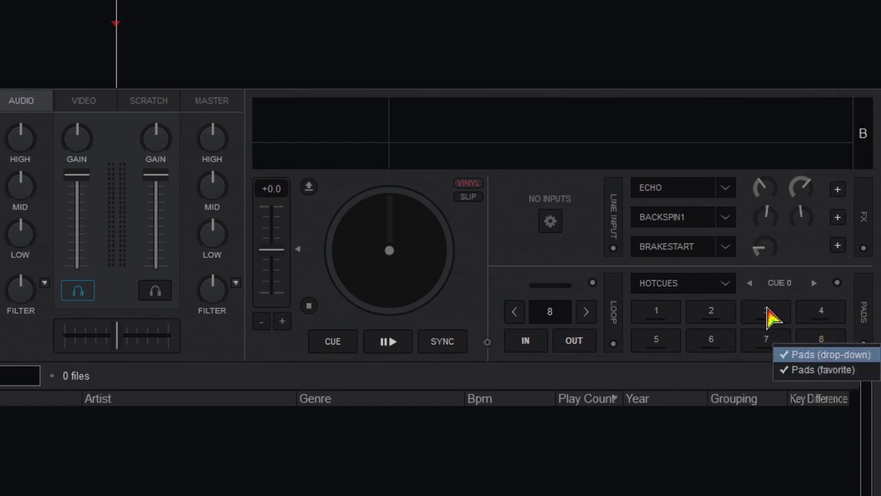
pyautogui.click(729, 285)
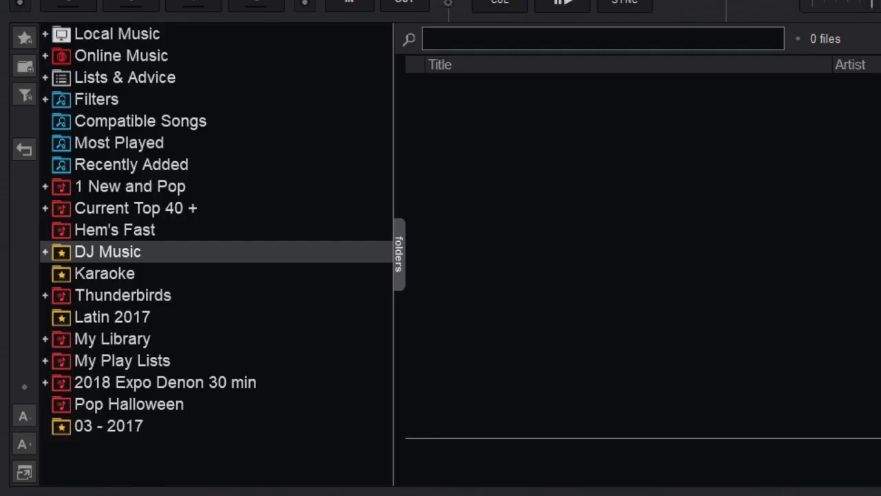
# Show the browser options' Show only, Display options and Database submenus.
pyautogui.click(23, 398)
pyautogui.moveTo(75, 401)
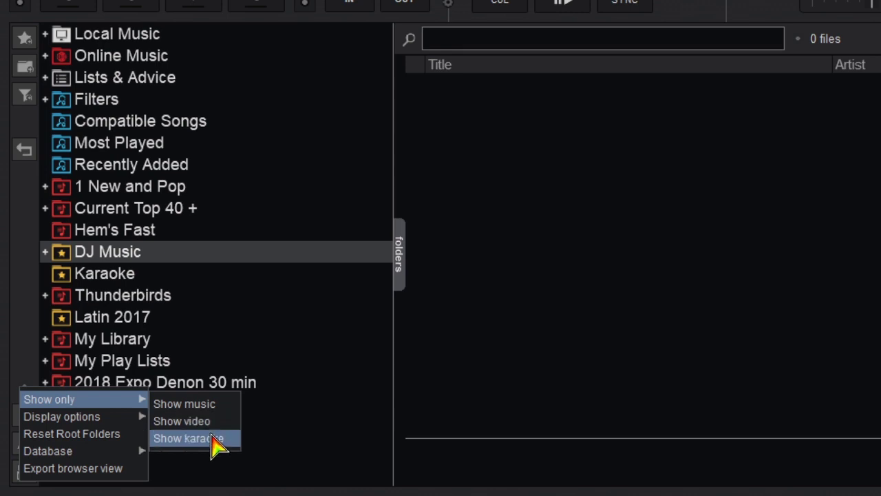
pyautogui.moveTo(136, 427)
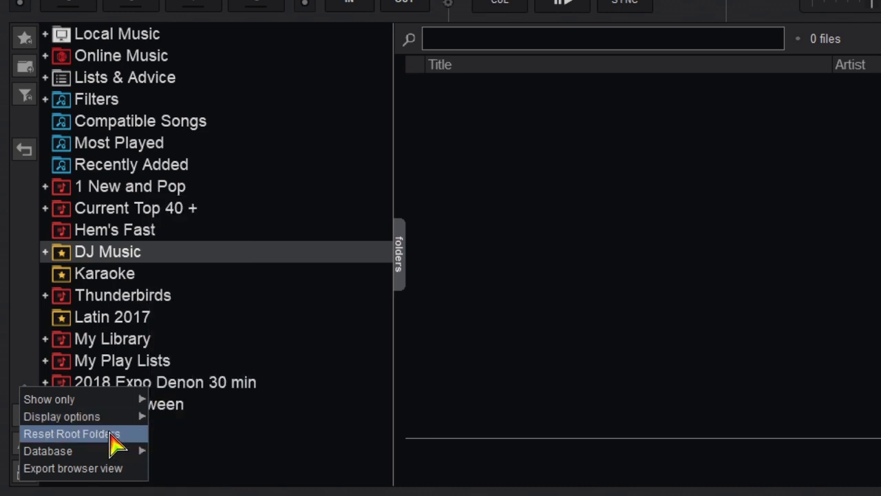
pyautogui.moveTo(113, 452)
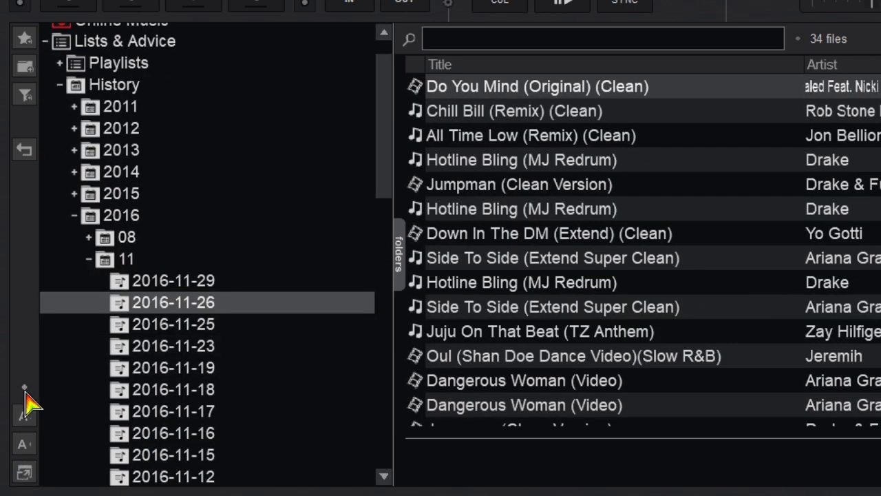
# Export the browser view, bringing up a Save dialog for a CSV file.
pyautogui.click(27, 403)
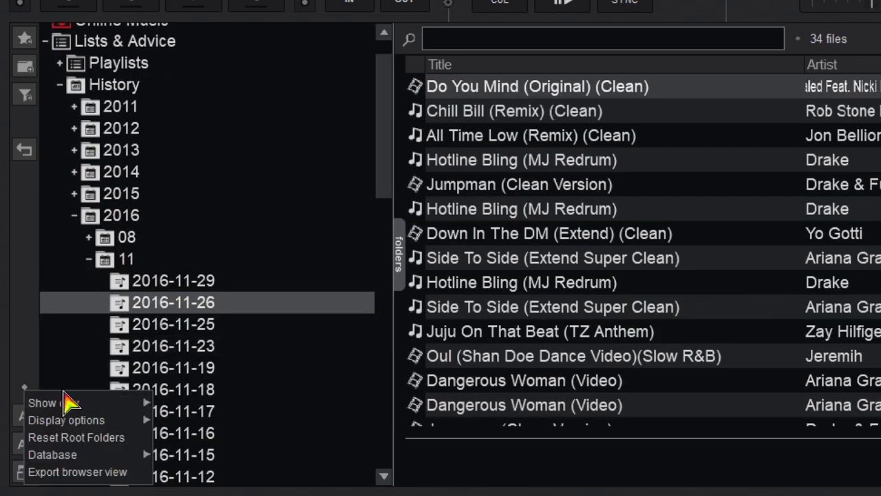
pyautogui.click(85, 472)
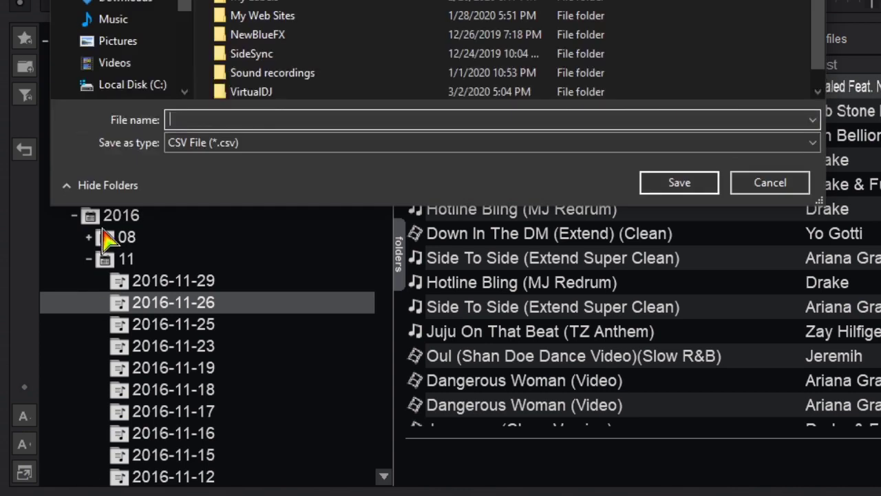